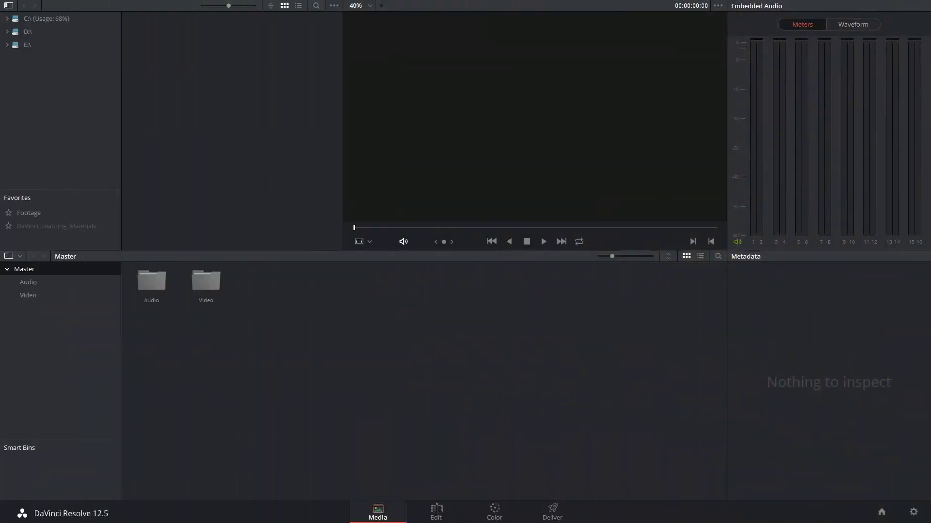
Step: Switch to the Edit page to see the VST audio effects Krush, Scratch, Spaceship Delay and easyLimiter
{"action": "left_click", "coordinate": [437, 517]}
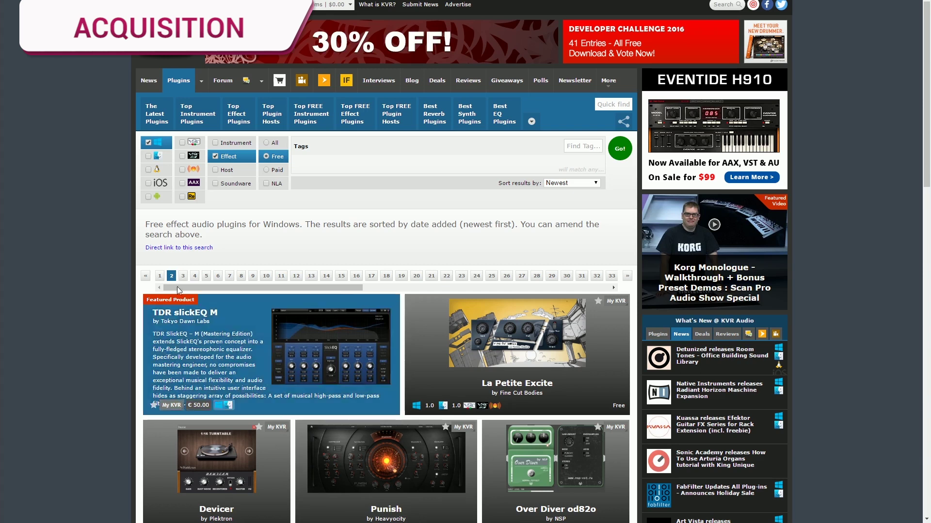
Step: Find SaschArt's PanDelay in the KVR Audio plugin list and start its free download
{"action": "scroll", "coordinate": [90, 219], "scroll_direction": "down", "scroll_amount": 5}
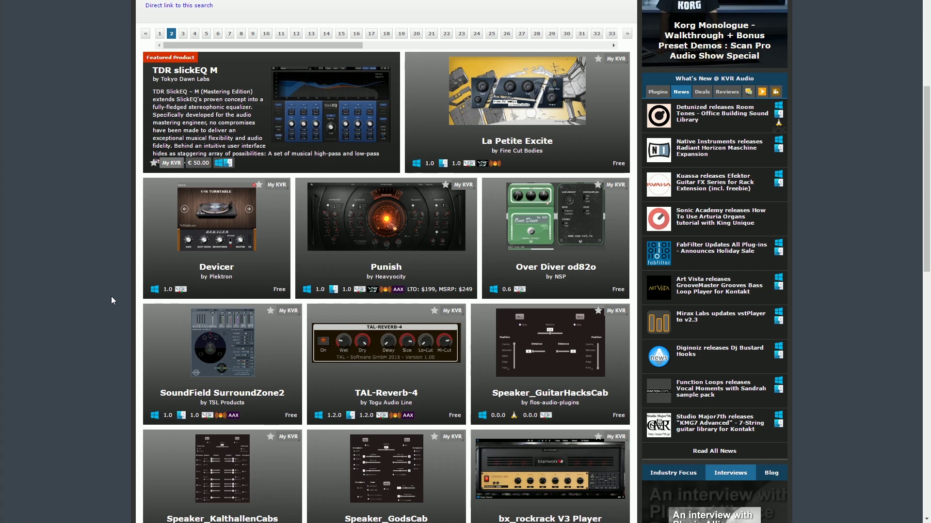
{"action": "scroll", "coordinate": [111, 300], "scroll_direction": "down", "scroll_amount": 10}
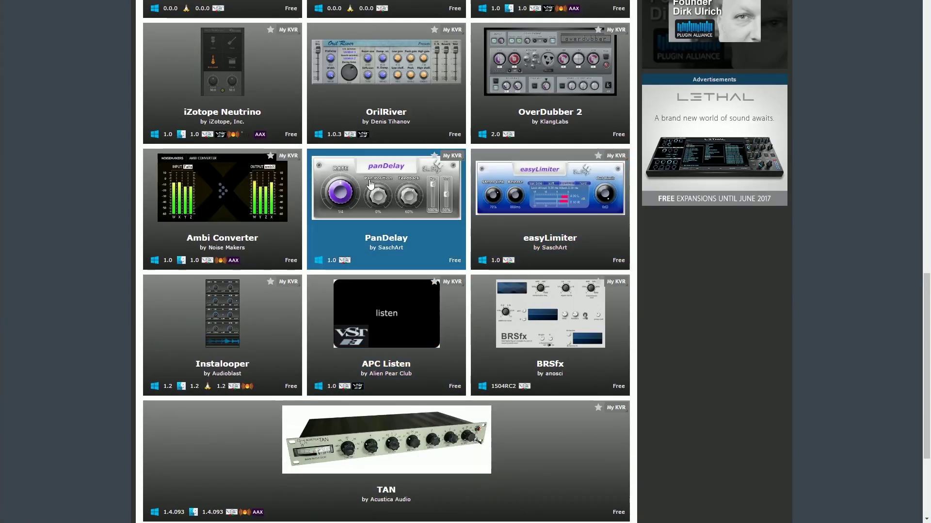
{"action": "left_click", "coordinate": [370, 183]}
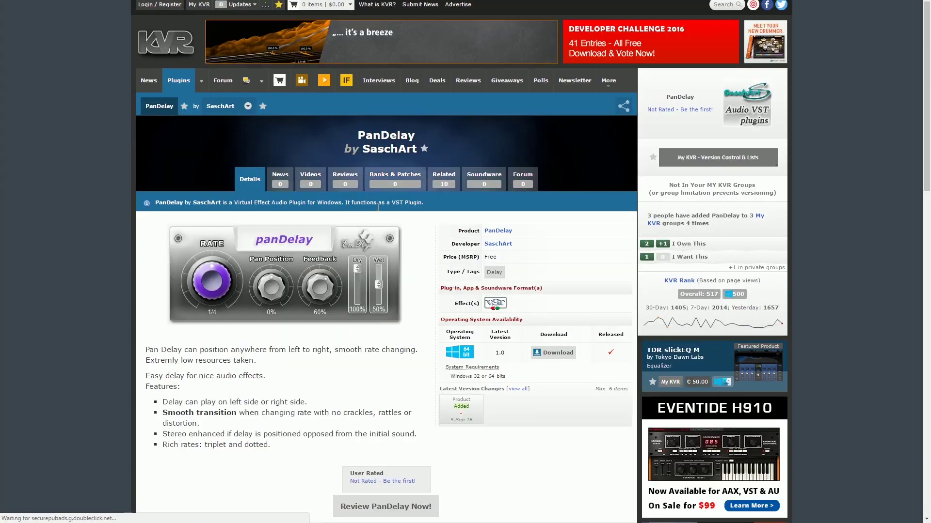
{"action": "scroll", "coordinate": [297, 341], "scroll_direction": "down", "scroll_amount": 1}
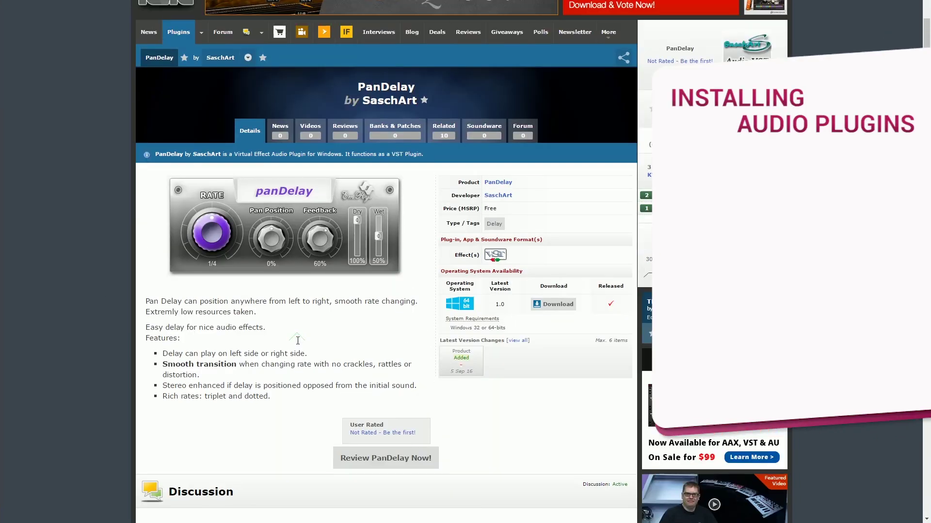
{"action": "left_click", "coordinate": [555, 305]}
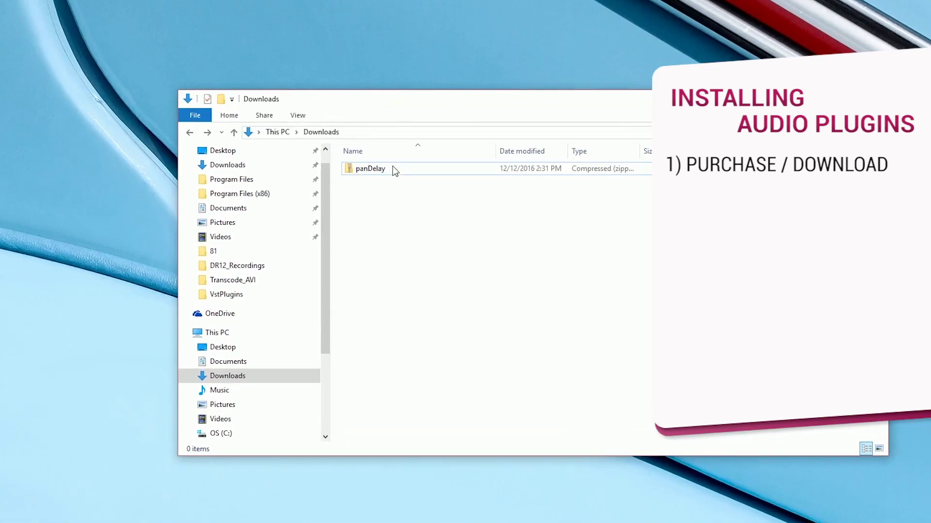
Step: Extract the panDelay zip into Downloads and open the folder holding panDelay.dll and panDelay_x64.dll
{"action": "right_click", "coordinate": [380, 169]}
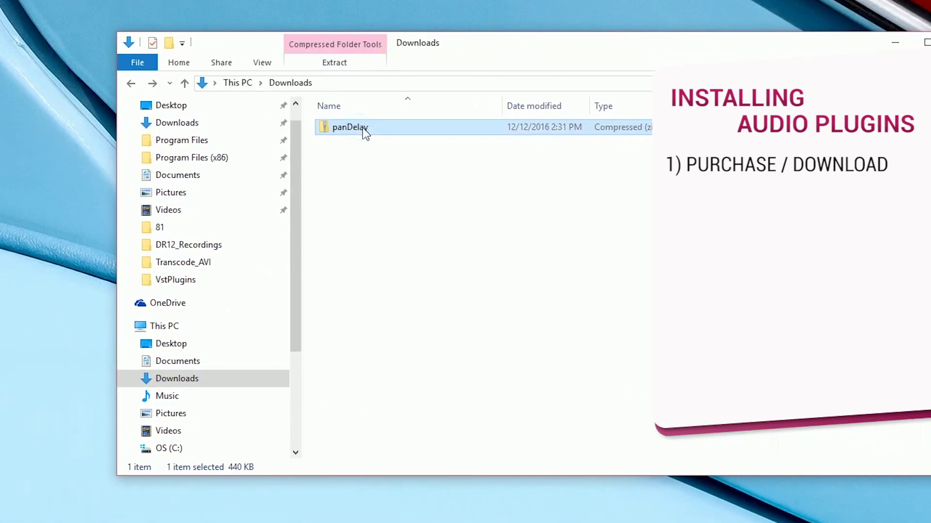
{"action": "left_click", "coordinate": [418, 175]}
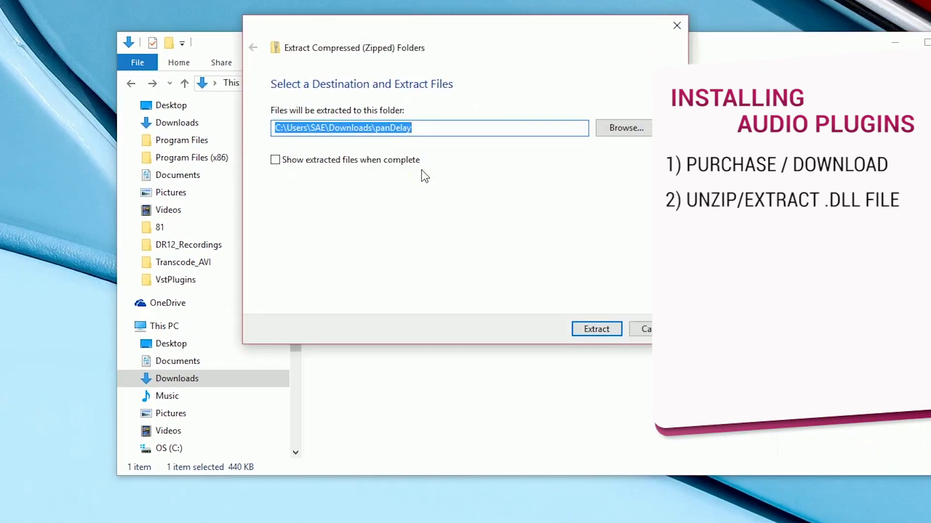
{"action": "left_click", "coordinate": [609, 331]}
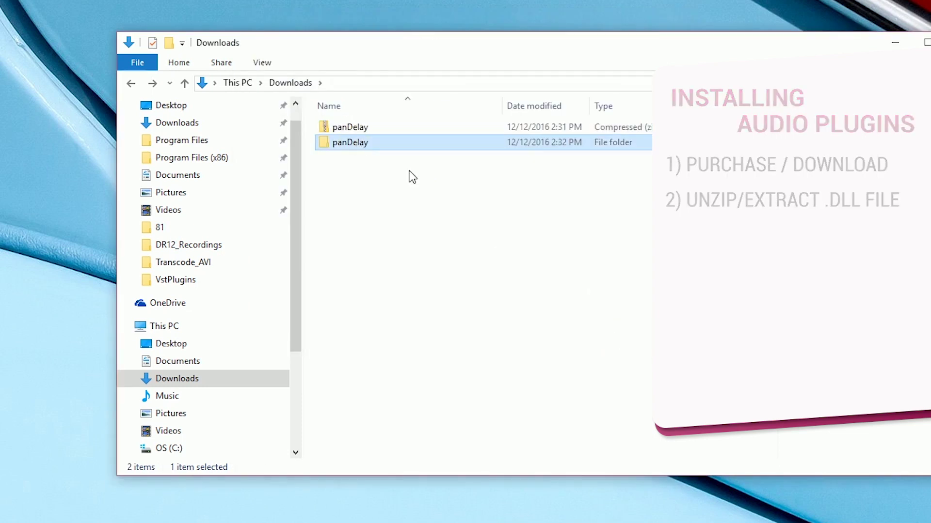
{"action": "double_click", "coordinate": [356, 143]}
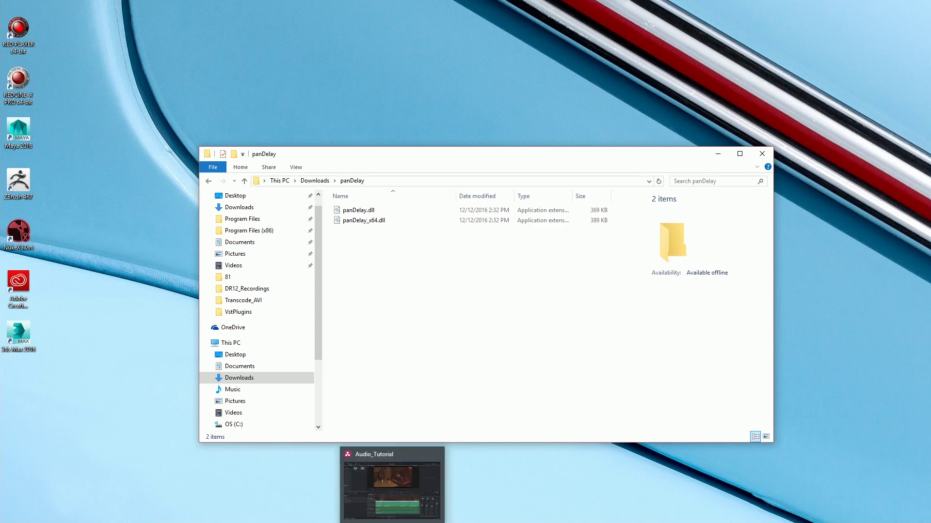
Step: Open Resolve's Audio preferences and confirm the VST plugin folder is C:\Program Files\VstPlugins
{"action": "left_click", "coordinate": [426, 488]}
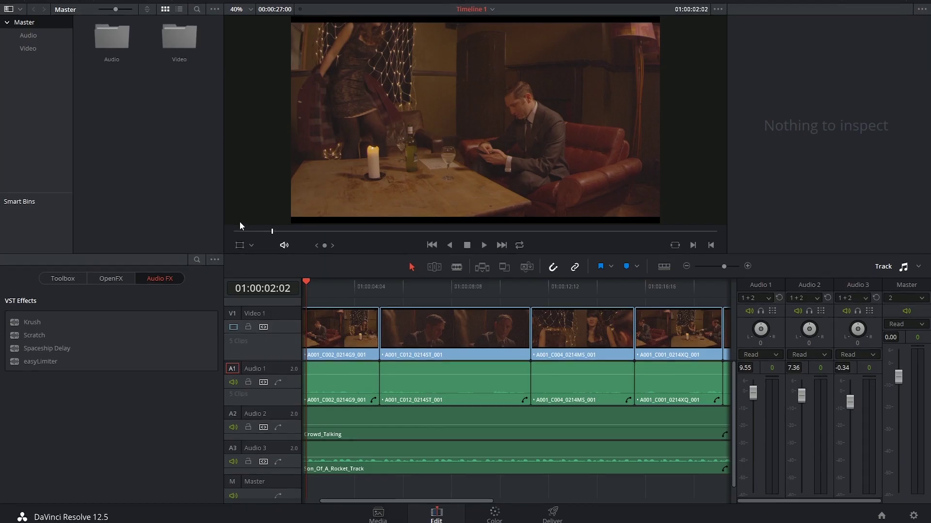
{"action": "left_click", "coordinate": [27, 4]}
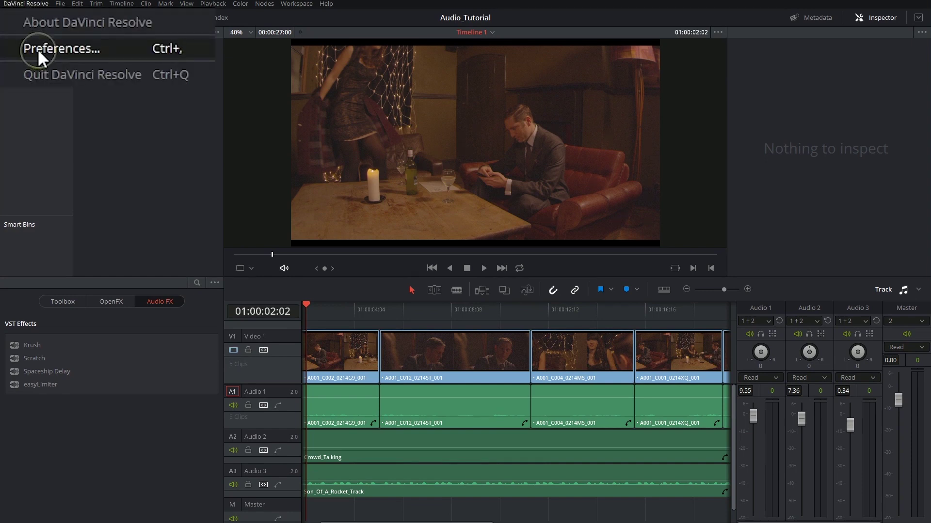
{"action": "left_click", "coordinate": [38, 51]}
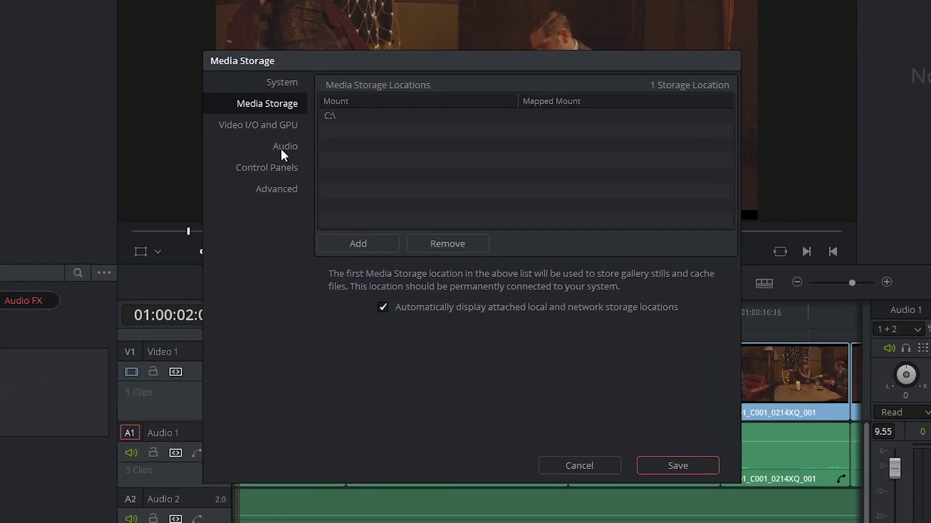
{"action": "left_click", "coordinate": [283, 147]}
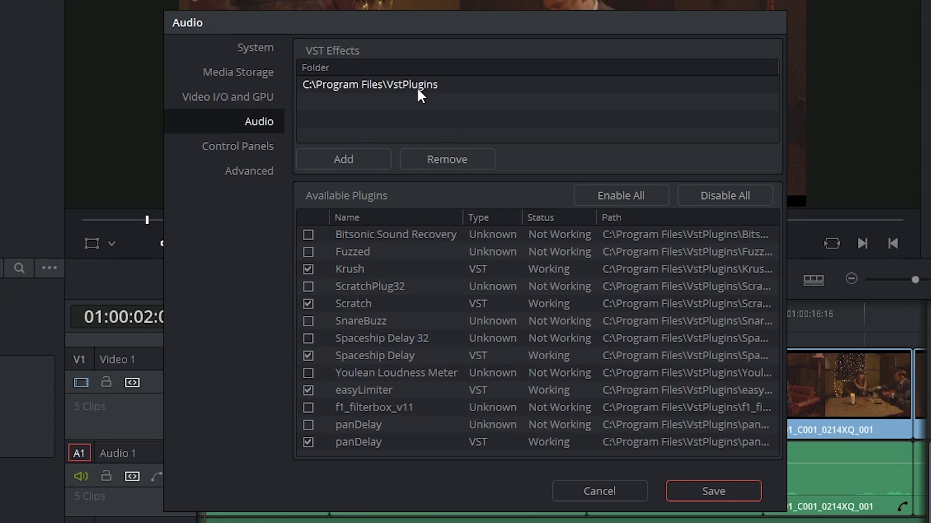
{"action": "left_click", "coordinate": [345, 162]}
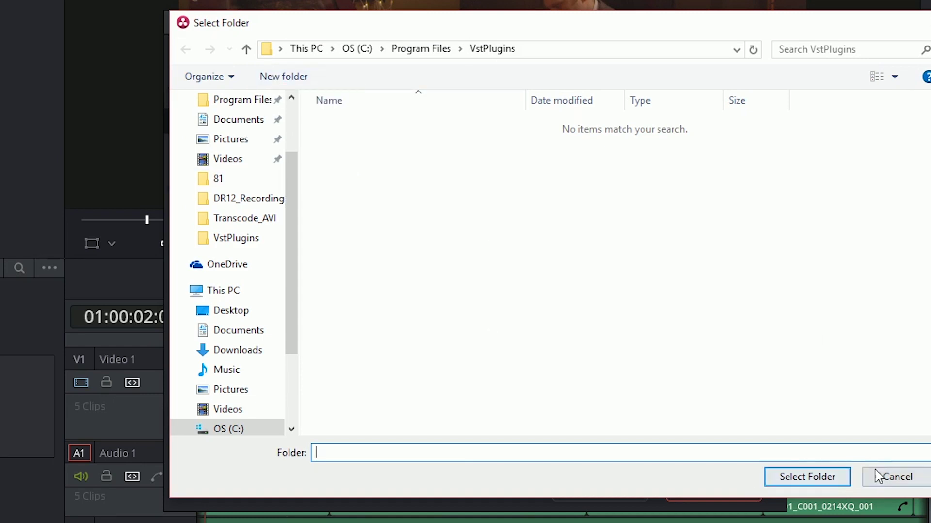
{"action": "left_click", "coordinate": [897, 477]}
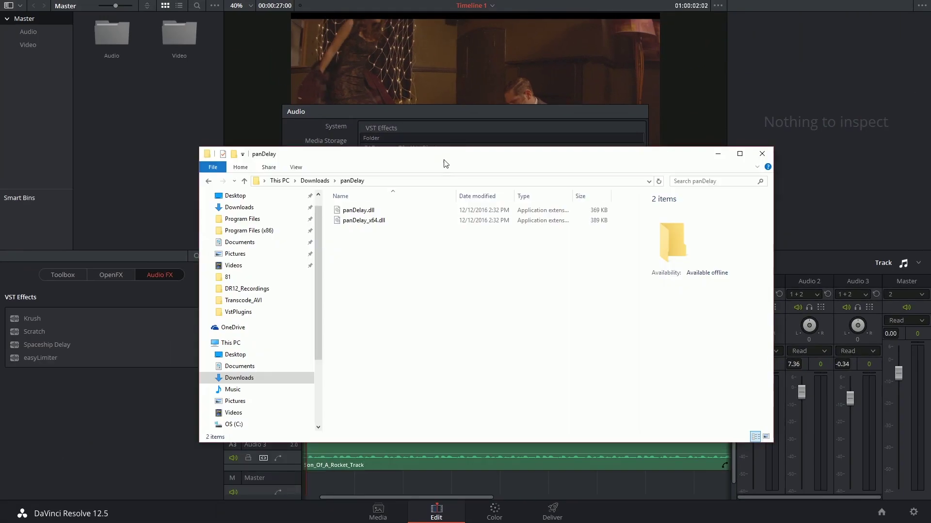
Step: Move panDelay_x64.dll into C:\Program Files\VstPlugins, granting administrator permission for the move
{"action": "left_click_drag", "start_coordinate": [393, 159], "coordinate": [220, 12]}
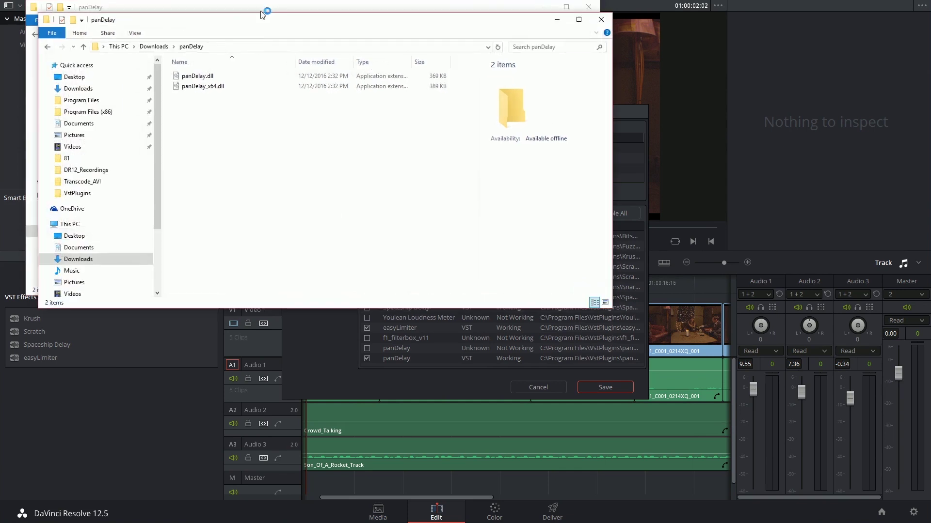
{"action": "key", "text": "ctrl+n"}
{"action": "left_click", "coordinate": [372, 270]}
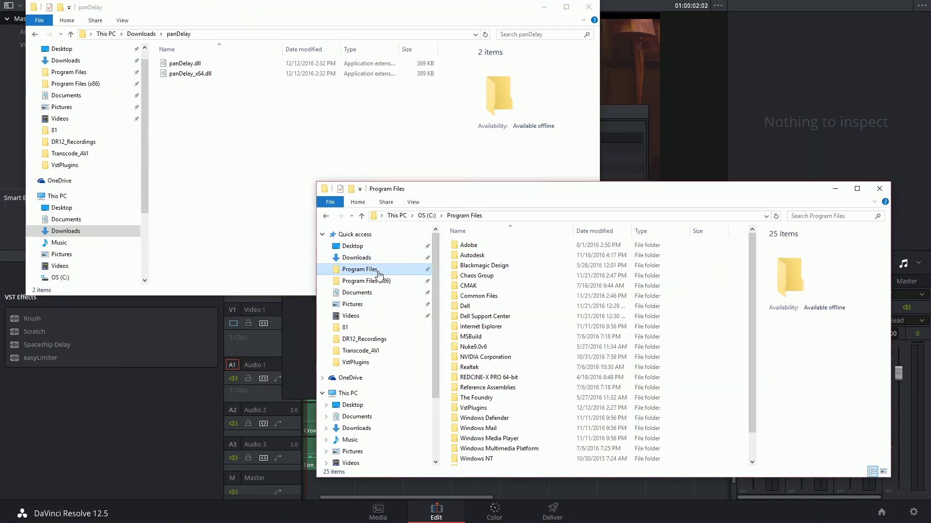
{"action": "left_click", "coordinate": [474, 410]}
{"action": "double_click", "coordinate": [474, 410]}
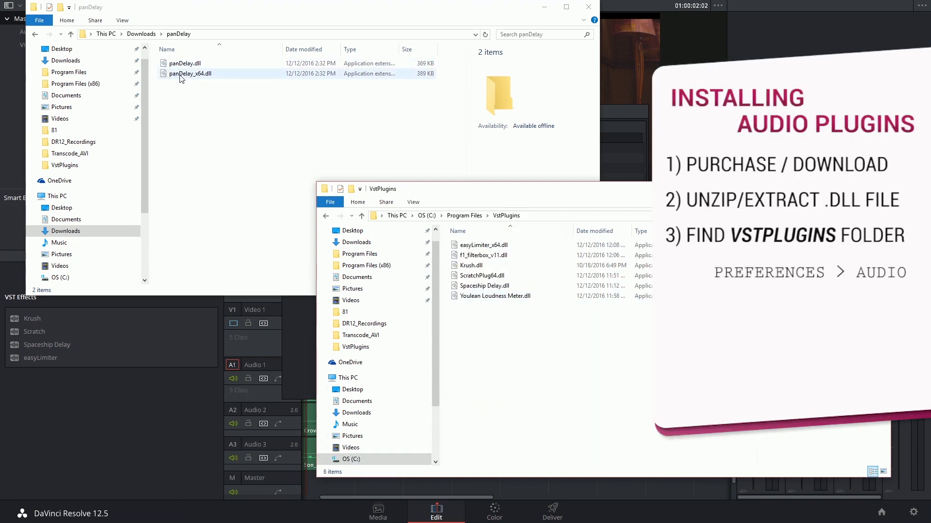
{"action": "left_click_drag", "start_coordinate": [181, 77], "coordinate": [514, 338]}
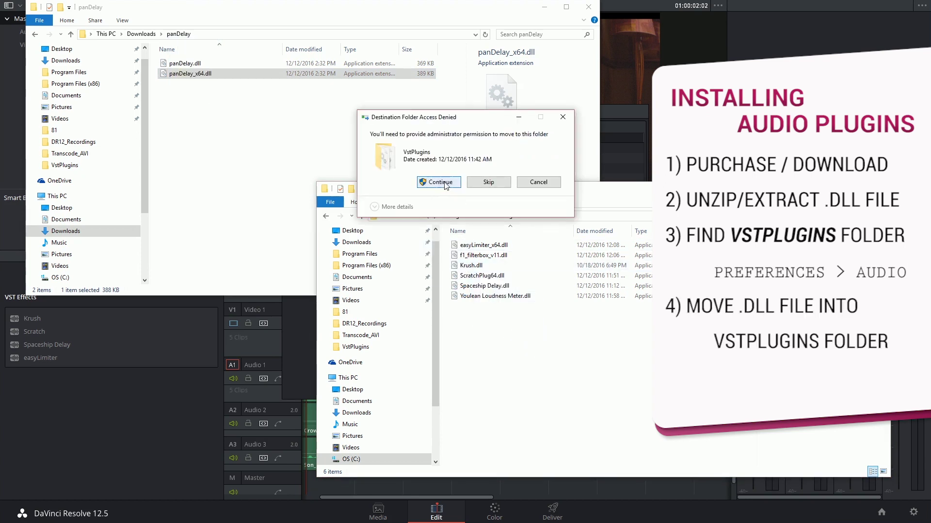
{"action": "left_click", "coordinate": [427, 183]}
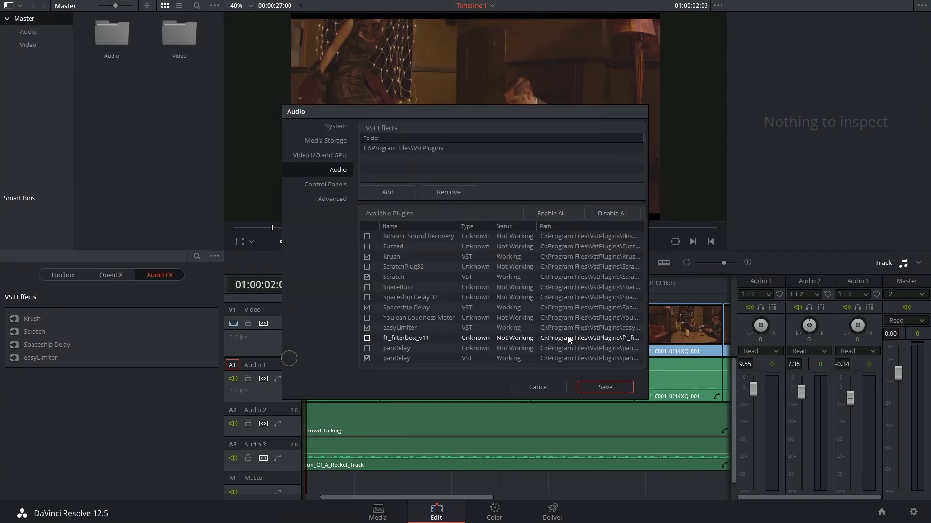
Step: Save the Audio preferences so panDelay is registered as a VST effect
{"action": "left_click", "coordinate": [596, 387]}
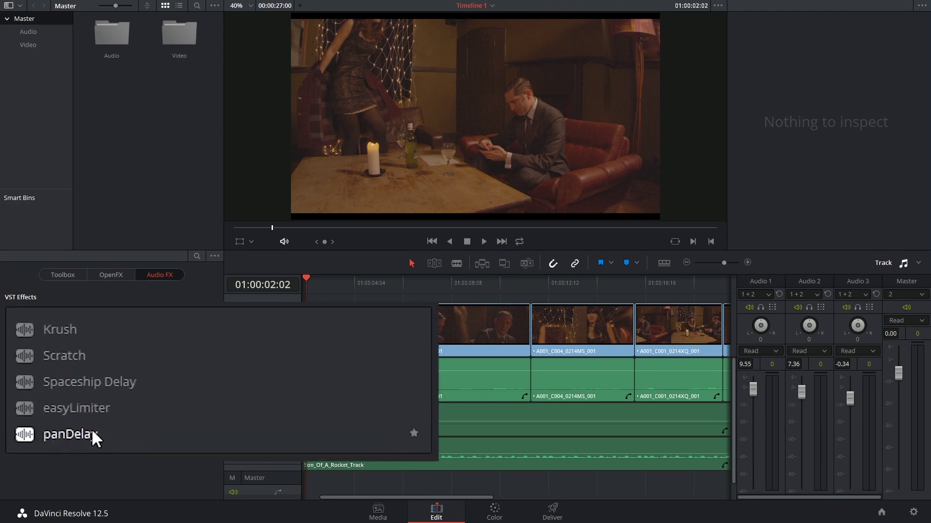
Step: Drop panDelay from VST Effects onto clip A001_C002_0214G9_001 on track Audio 1
{"action": "left_click_drag", "start_coordinate": [42, 370], "coordinate": [362, 384]}
{"action": "left_click", "coordinate": [357, 383]}
{"action": "left_click", "coordinate": [470, 381]}
{"action": "left_click", "coordinate": [264, 411]}
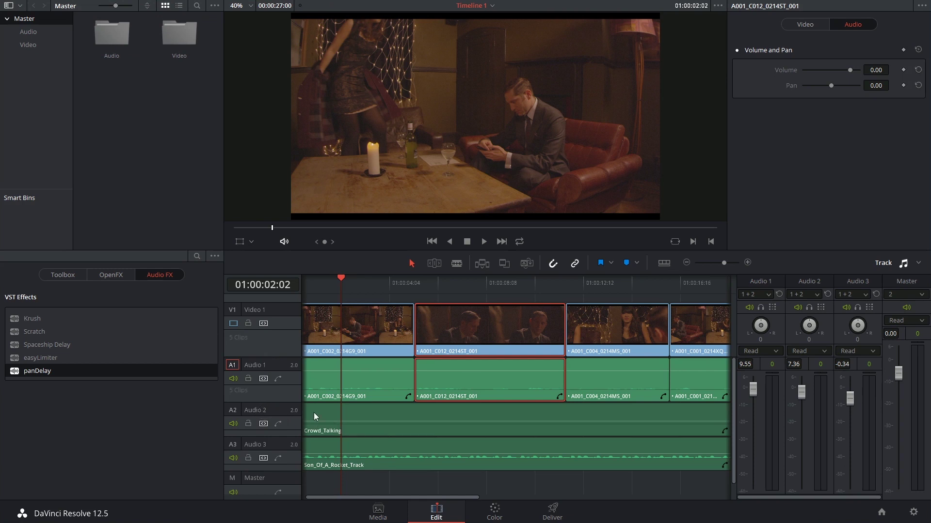
{"action": "left_click", "coordinate": [346, 392]}
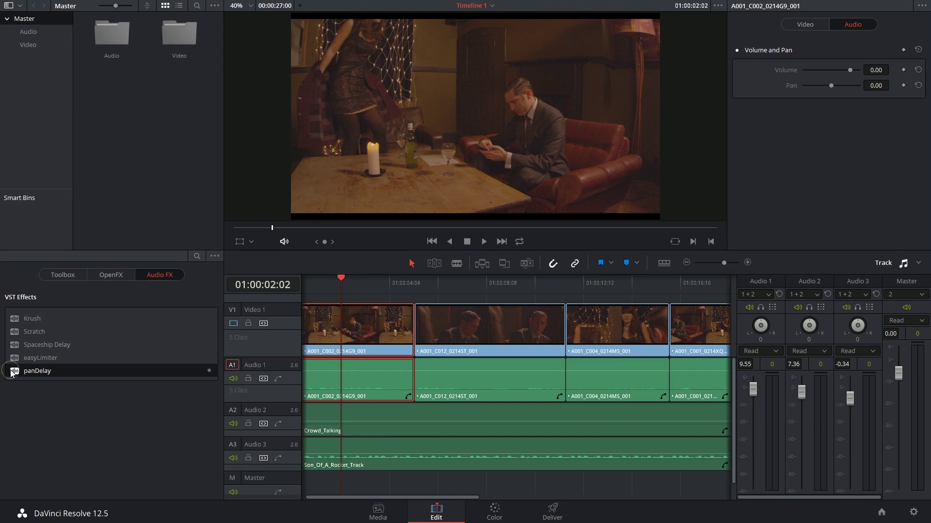
{"action": "left_click_drag", "start_coordinate": [12, 373], "coordinate": [363, 381]}
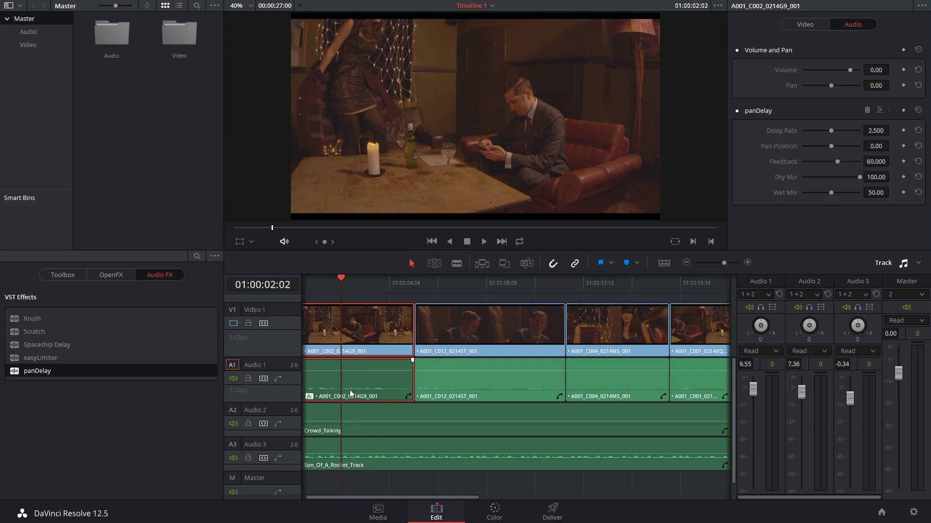
{"action": "left_click_drag", "start_coordinate": [312, 397], "coordinate": [342, 377]}
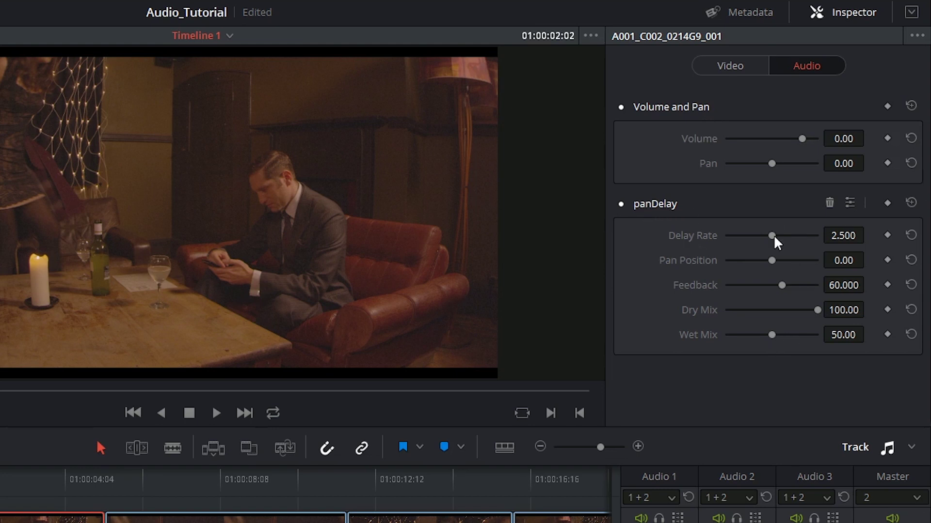
Step: In the Inspector's Audio tab, set panDelay's Delay Rate to 3.000 and briefly bypass it
{"action": "left_click", "coordinate": [732, 67]}
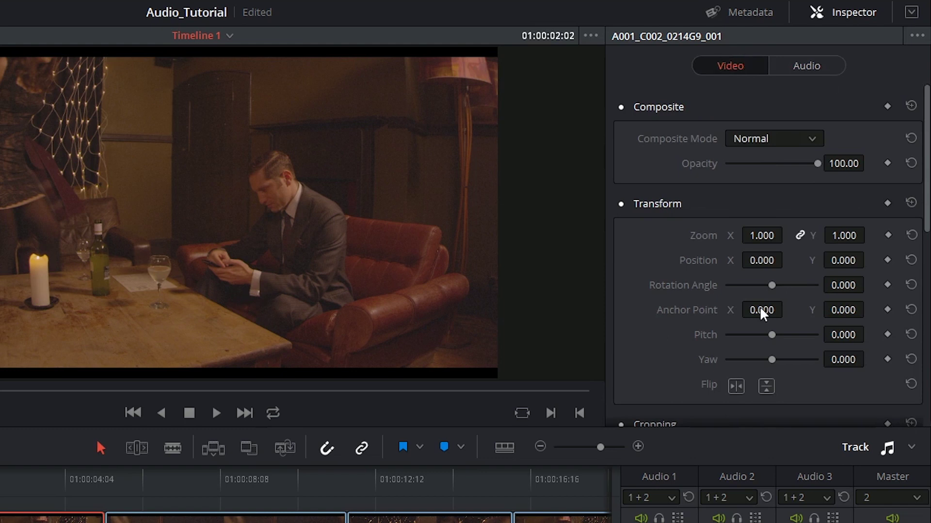
{"action": "left_click", "coordinate": [802, 66]}
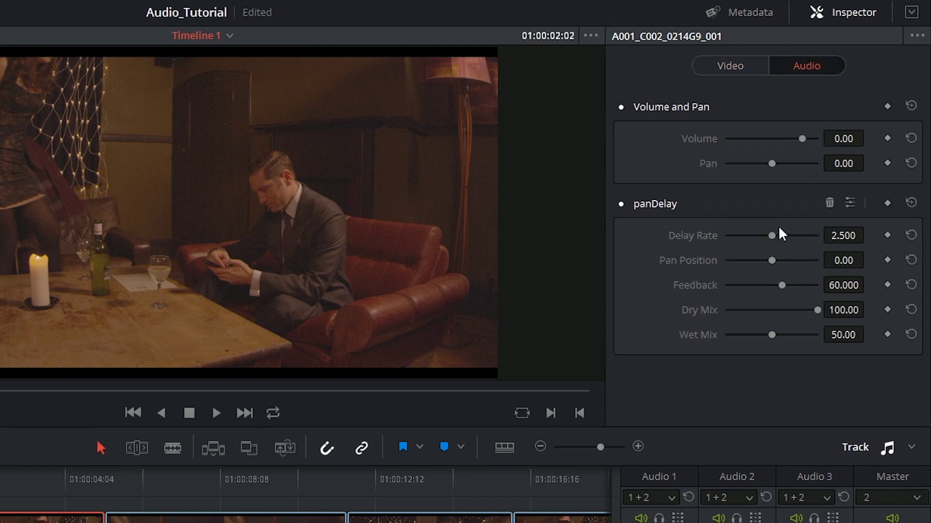
{"action": "left_click", "coordinate": [843, 236]}
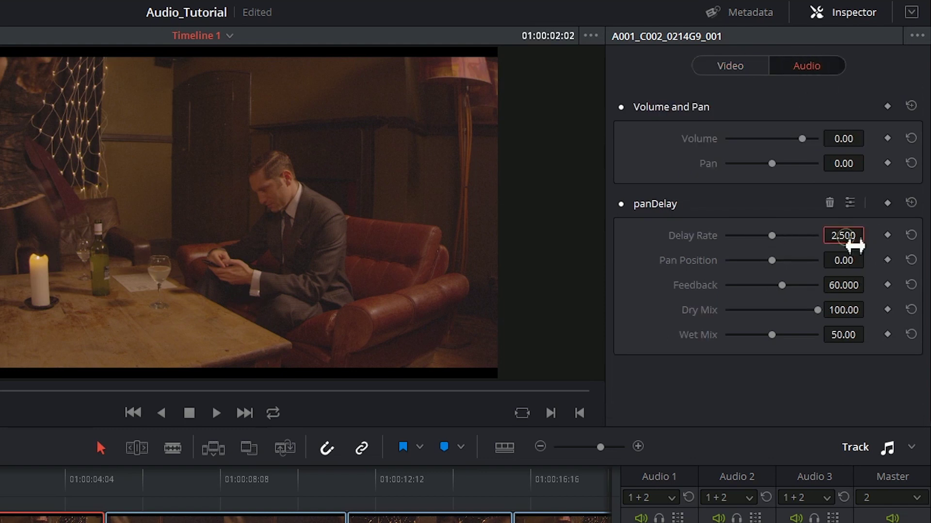
{"action": "type", "text": "3"}
{"action": "key", "text": "Return"}
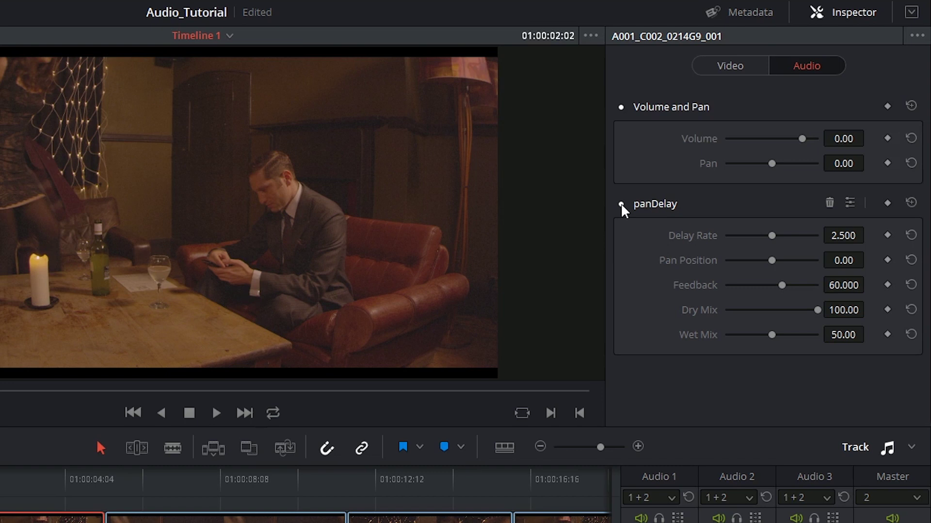
{"action": "left_click", "coordinate": [621, 204]}
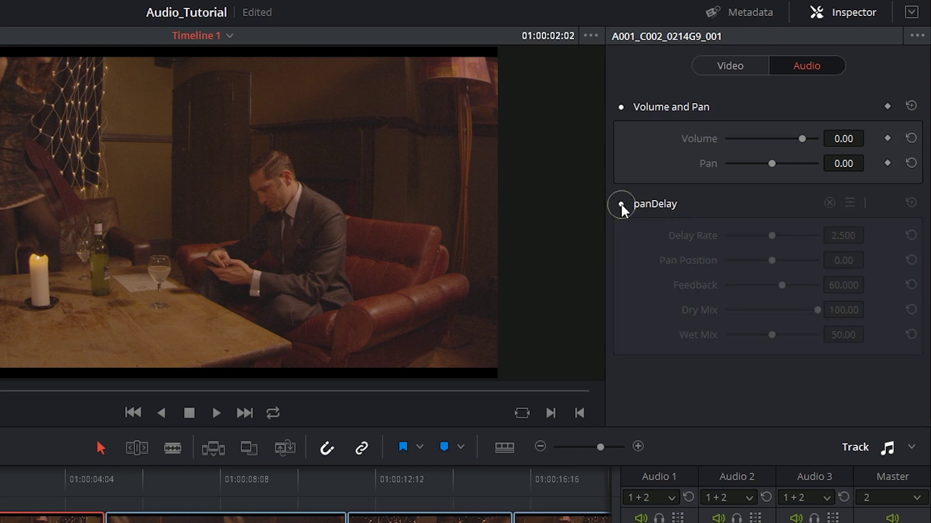
{"action": "left_click", "coordinate": [621, 204]}
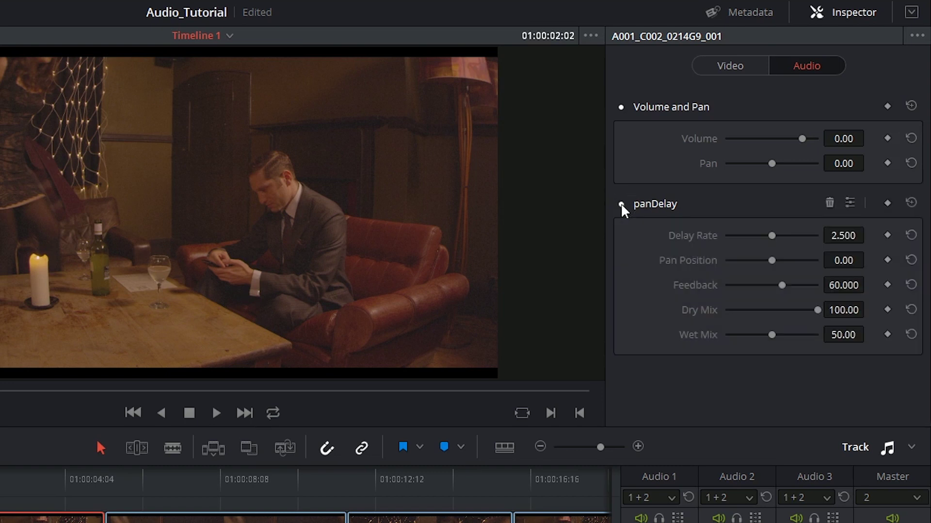
Step: In panDelay's plugin window, set the delay rate to 1/8, pan left and lower the dry level
{"action": "left_click", "coordinate": [850, 204]}
{"action": "left_click_drag", "start_coordinate": [97, 254], "coordinate": [160, 272]}
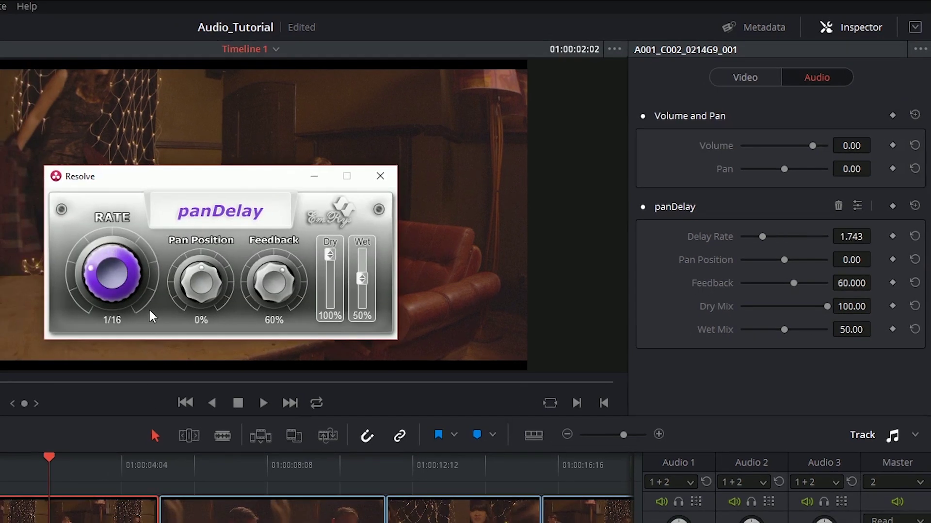
{"action": "mouse_move", "coordinate": [201, 281]}
{"action": "left_mouse_down"}
{"action": "mouse_move", "coordinate": [200, 339]}
{"action": "mouse_move", "coordinate": [197, 220]}
{"action": "mouse_move", "coordinate": [201, 271]}
{"action": "left_mouse_up"}
{"action": "left_click_drag", "start_coordinate": [332, 252], "coordinate": [334, 257]}
{"action": "left_click", "coordinate": [380, 175]}
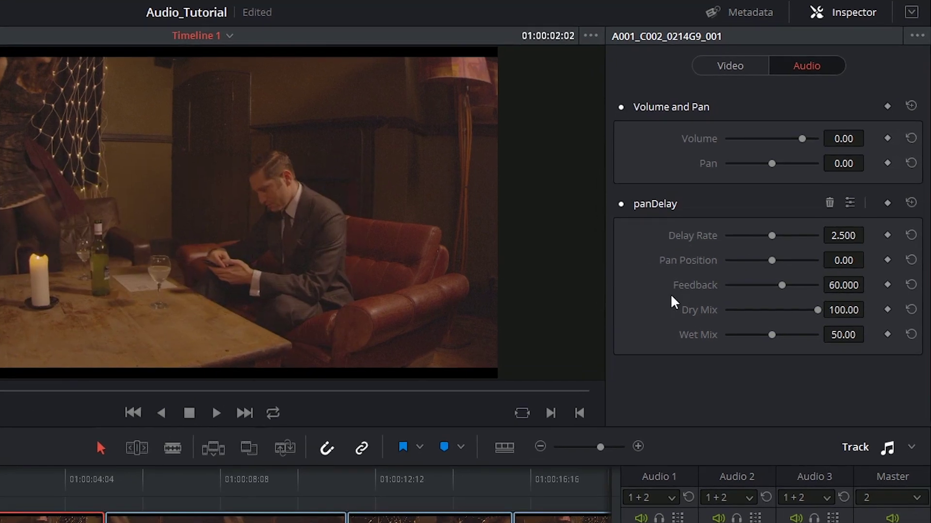
Step: Remove panDelay from the clip and apply it to the whole Audio 1 track instead
{"action": "left_click", "coordinate": [829, 203]}
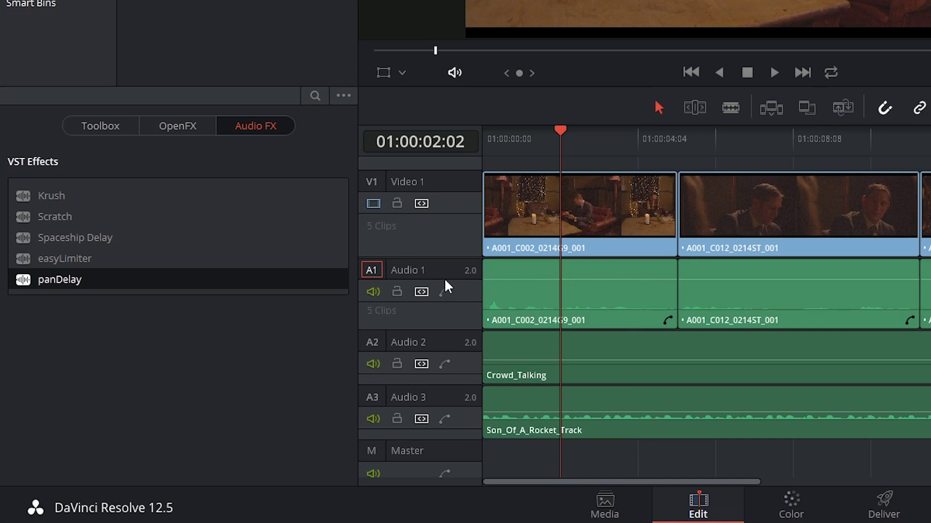
{"action": "left_click", "coordinate": [445, 293]}
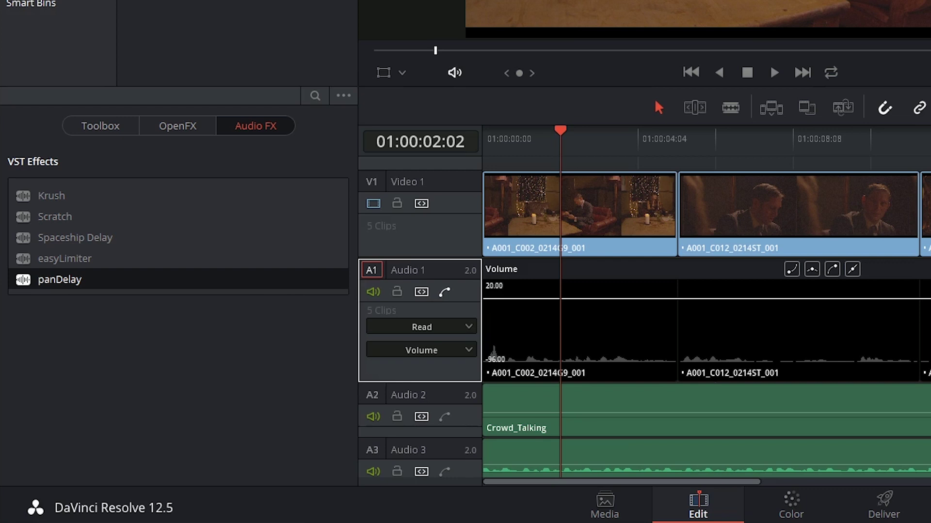
{"action": "left_click_drag", "start_coordinate": [442, 297], "coordinate": [442, 297]}
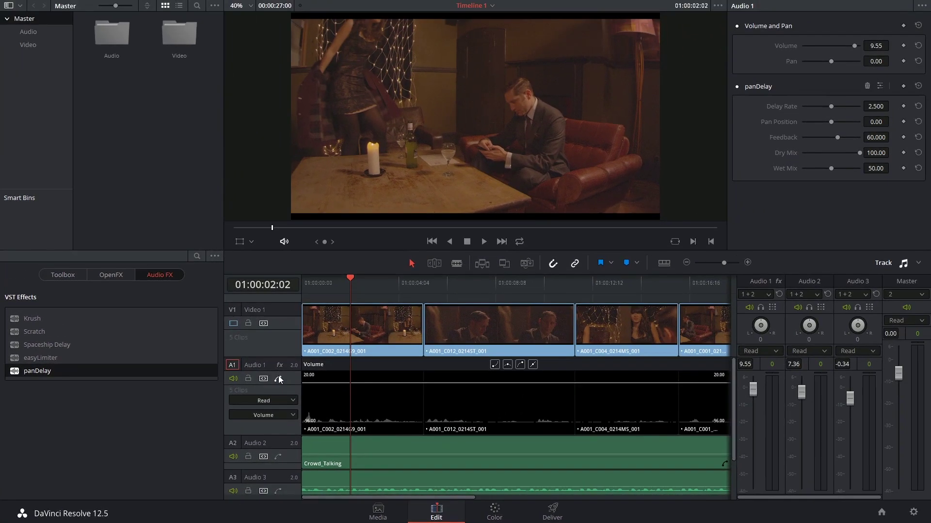
Step: Check the clips' and Audio 1 track's effects, leaving Volume 9.55 and Pan 0.00
{"action": "left_click", "coordinate": [365, 335]}
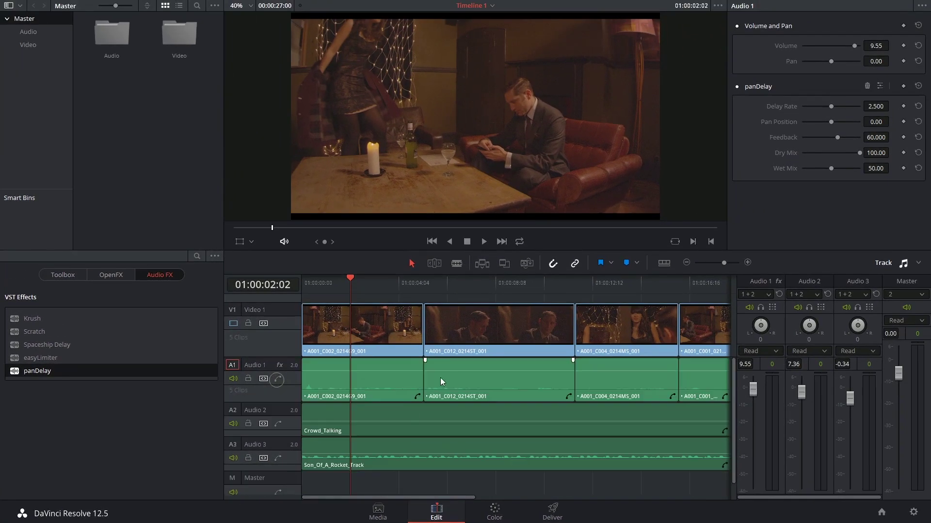
{"action": "left_click", "coordinate": [459, 383]}
{"action": "left_click", "coordinate": [377, 385]}
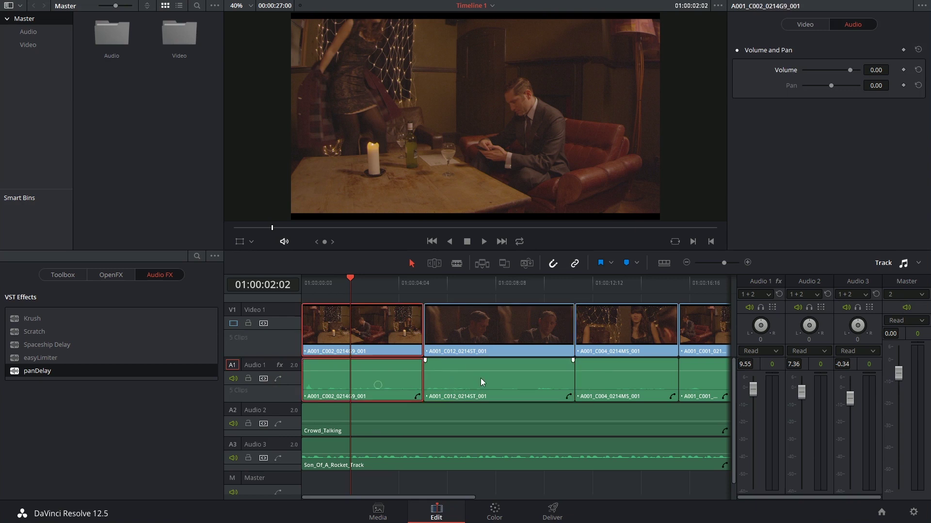
{"action": "left_click", "coordinate": [278, 378]}
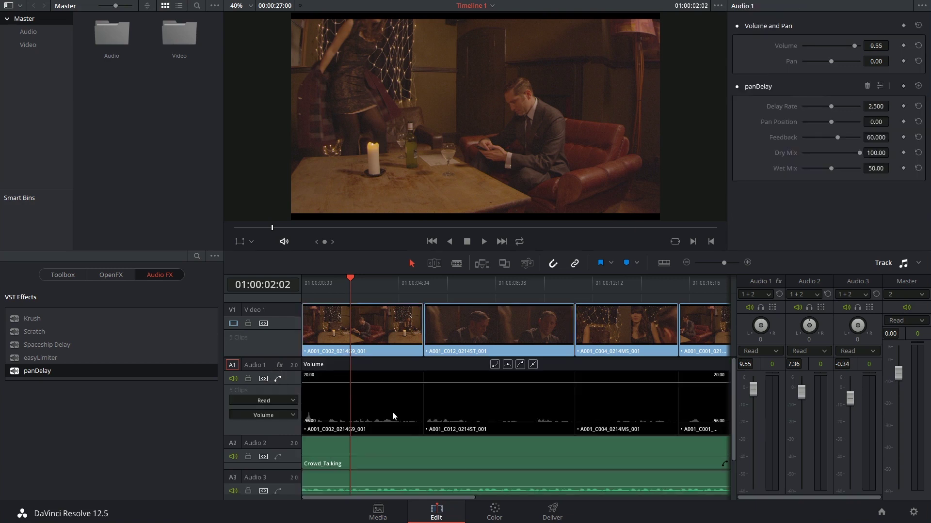
{"action": "left_click", "coordinate": [277, 379]}
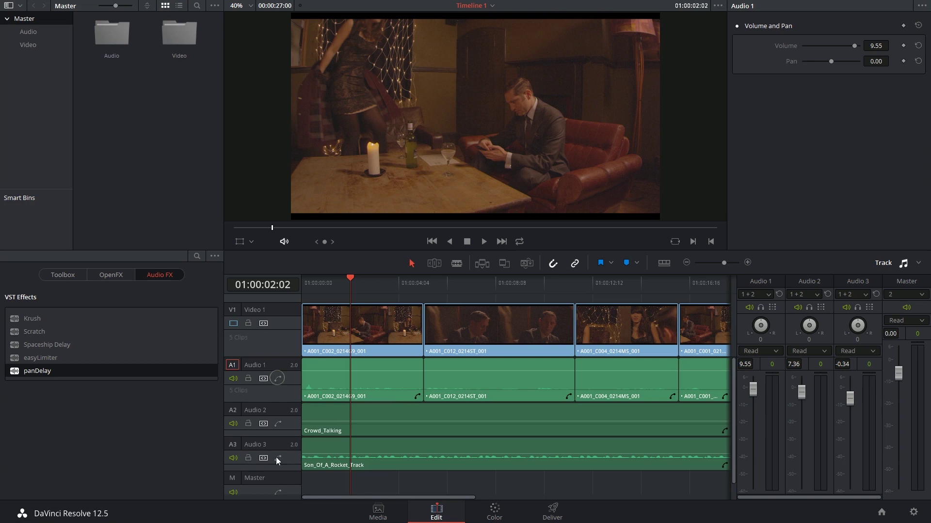
Step: Apply panDelay to the Master track
{"action": "left_click", "coordinate": [278, 492]}
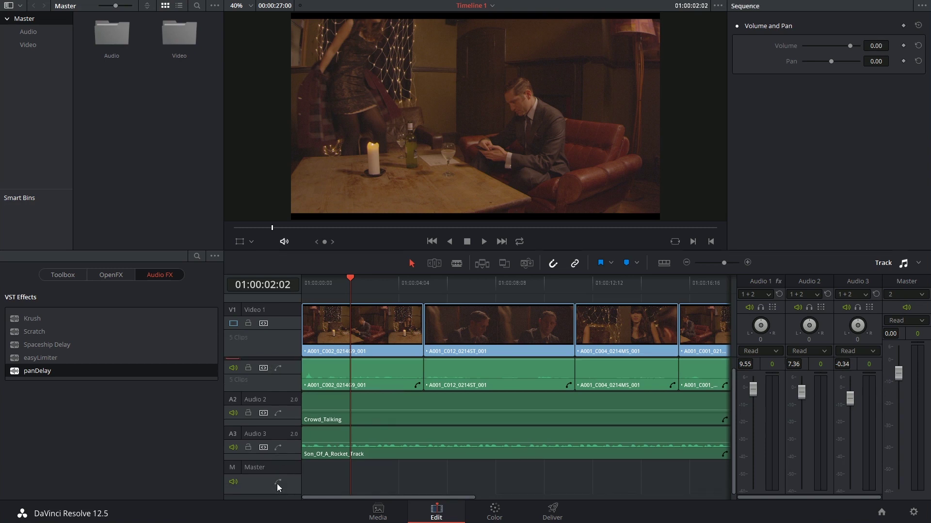
{"action": "left_click", "coordinate": [277, 482]}
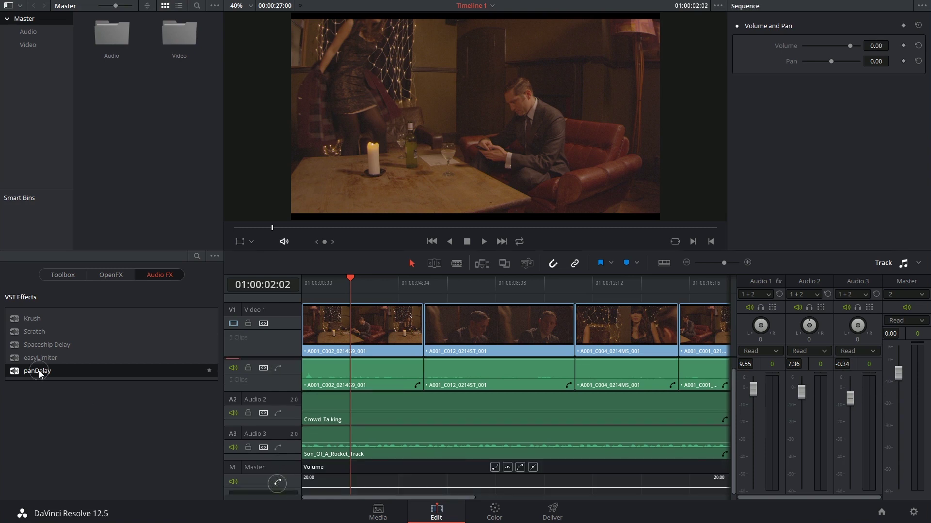
{"action": "left_click_drag", "start_coordinate": [38, 371], "coordinate": [266, 477]}
Step: Play from near the start while raising Master panDelay's Wet Mix to about 90, plus feedback and pan
{"action": "left_click", "coordinate": [348, 281]}
{"action": "key", "text": "space"}
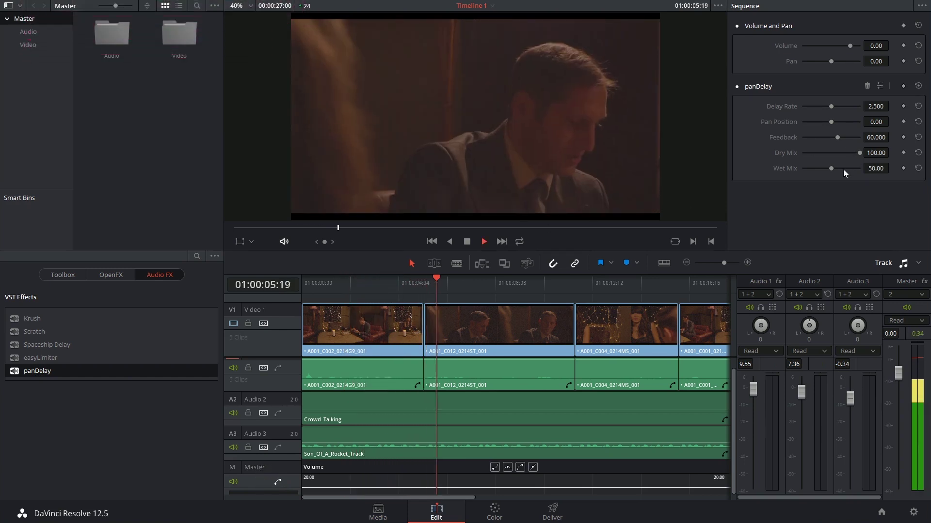
{"action": "left_click_drag", "start_coordinate": [842, 169], "coordinate": [851, 169]}
{"action": "left_click_drag", "start_coordinate": [837, 137], "coordinate": [815, 124]}
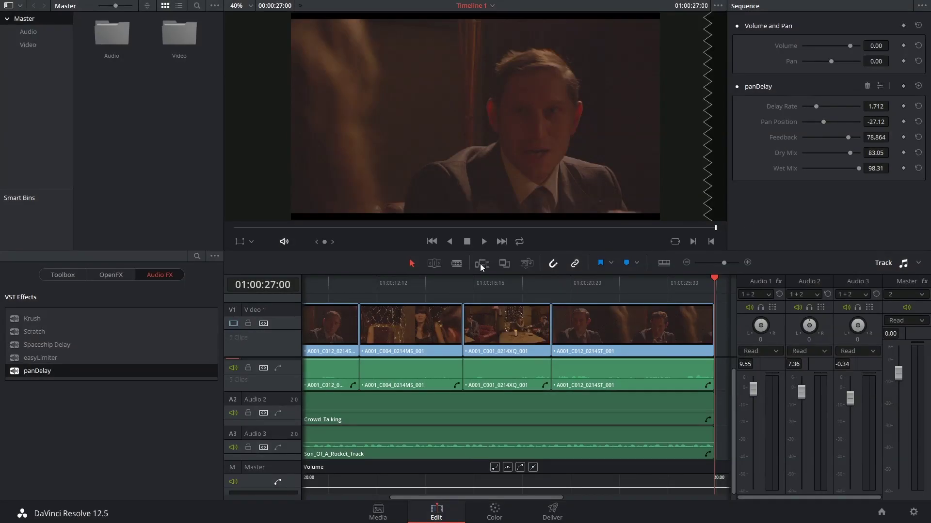
{"action": "left_click", "coordinate": [478, 284]}
{"action": "key", "text": "space"}
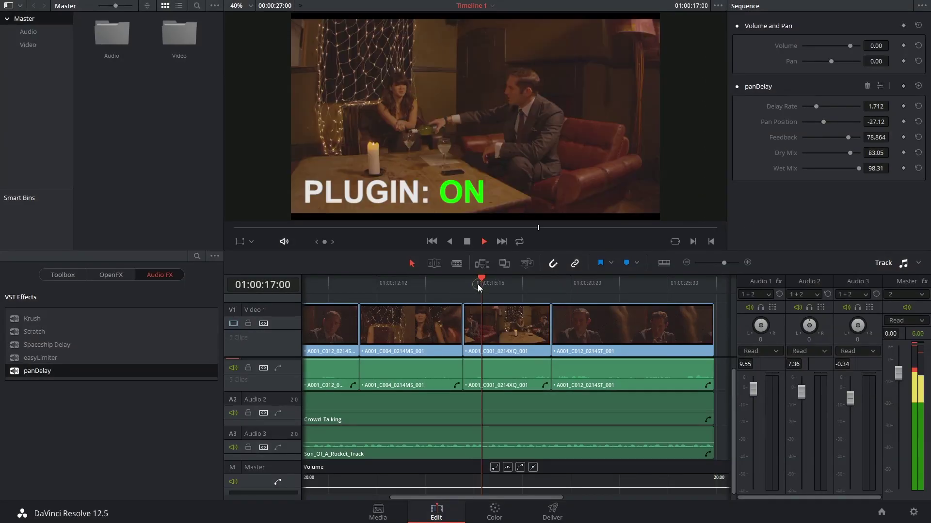
{"action": "left_click", "coordinate": [736, 86]}
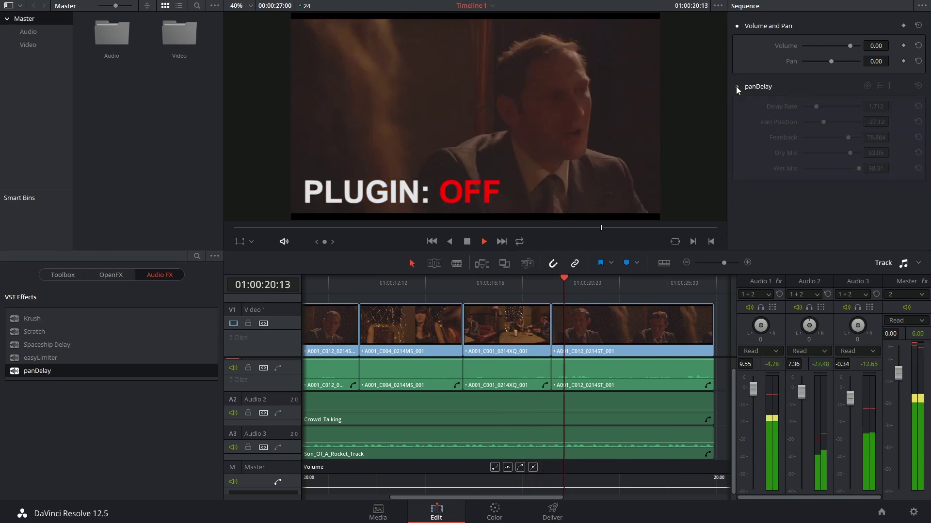
{"action": "left_click", "coordinate": [737, 87]}
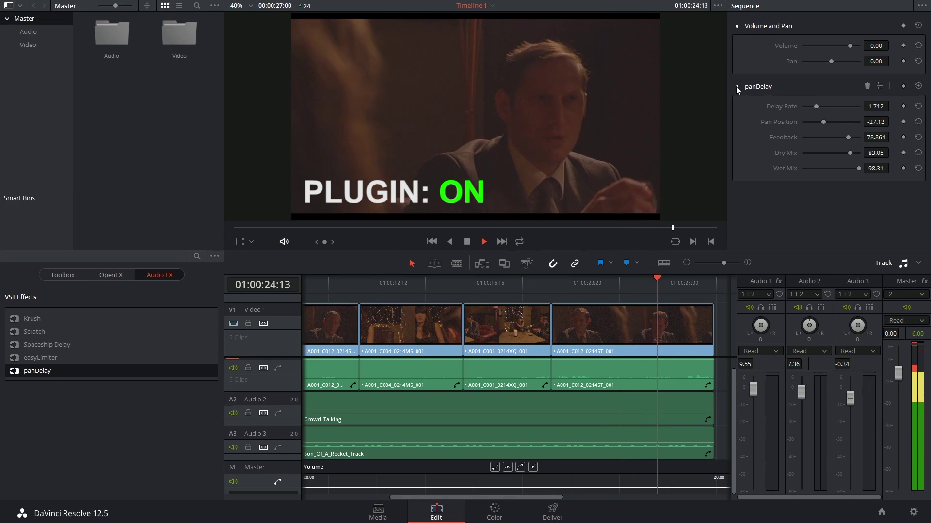
{"action": "left_click", "coordinate": [736, 87]}
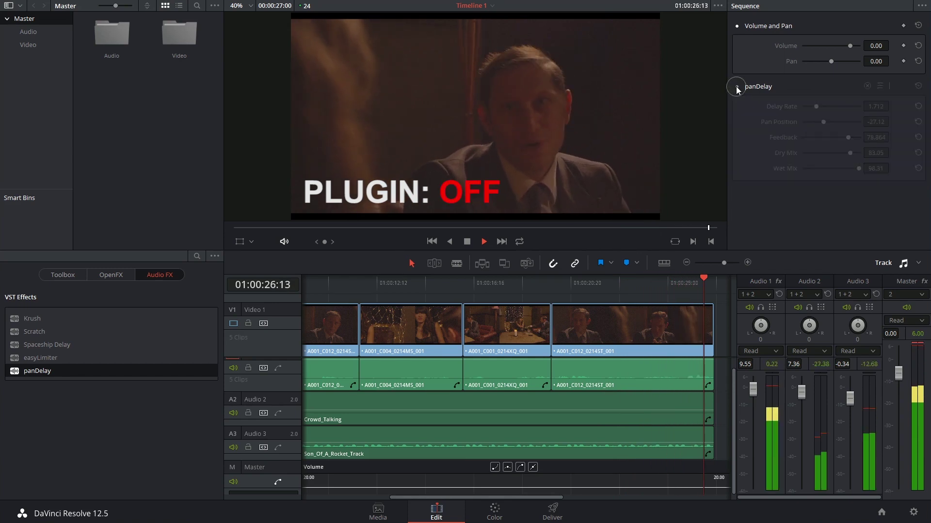